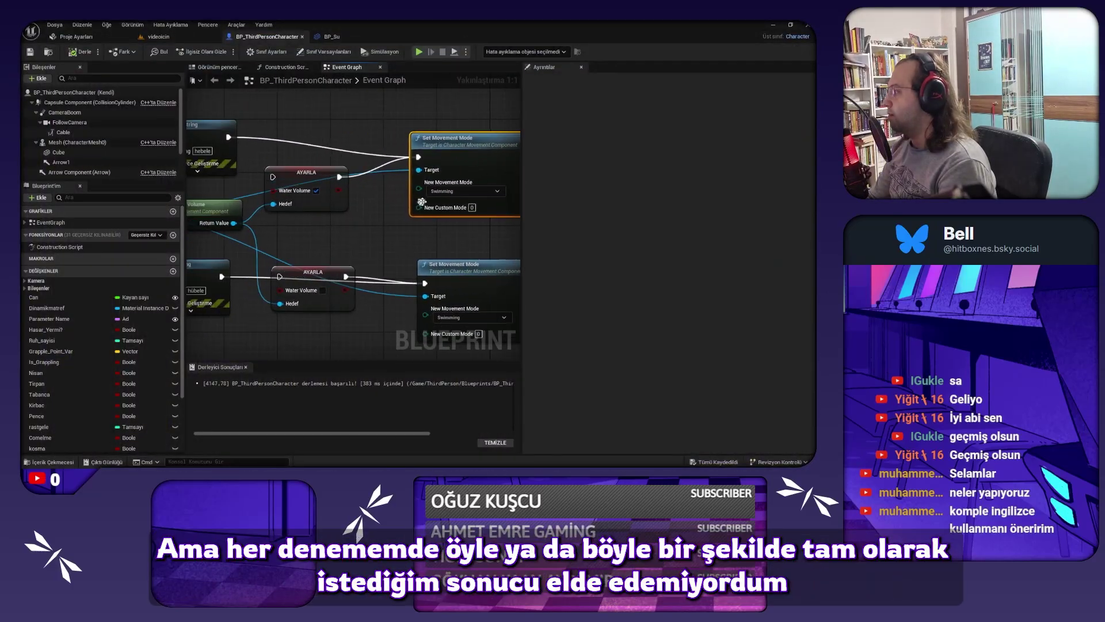
Step: Review the Print String nodes, then ask ChatGPT in Turkish how to build a UE5 water-swimming mechanic
scroll(422, 201, down, 1)
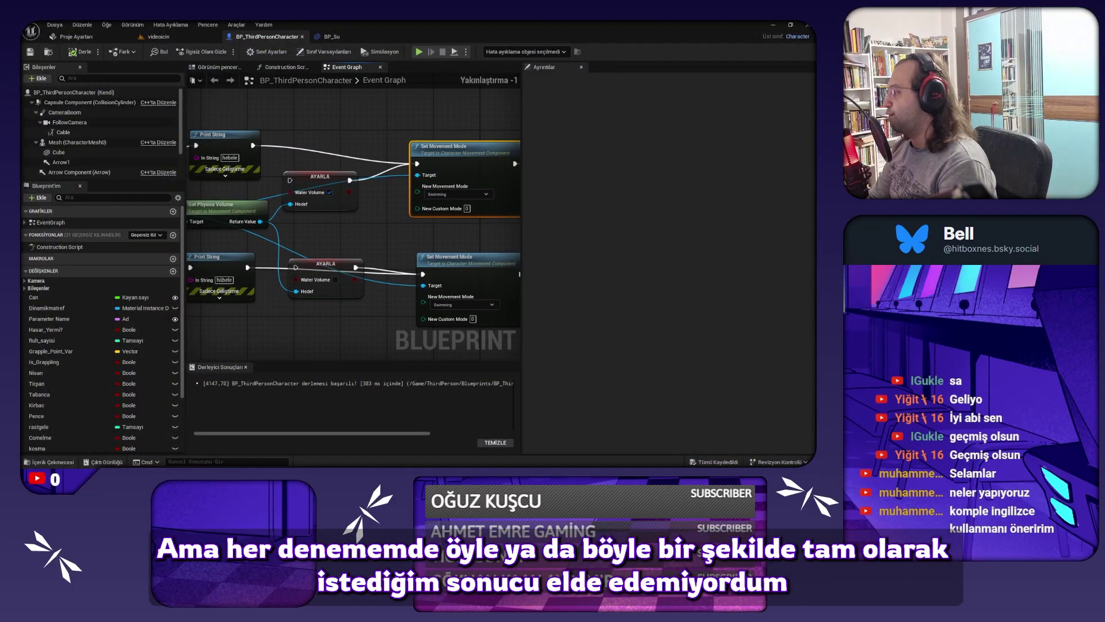
mouse_move(345, 201)
right_down()
mouse_move(396, 200)
mouse_move(241, 204)
right_up()
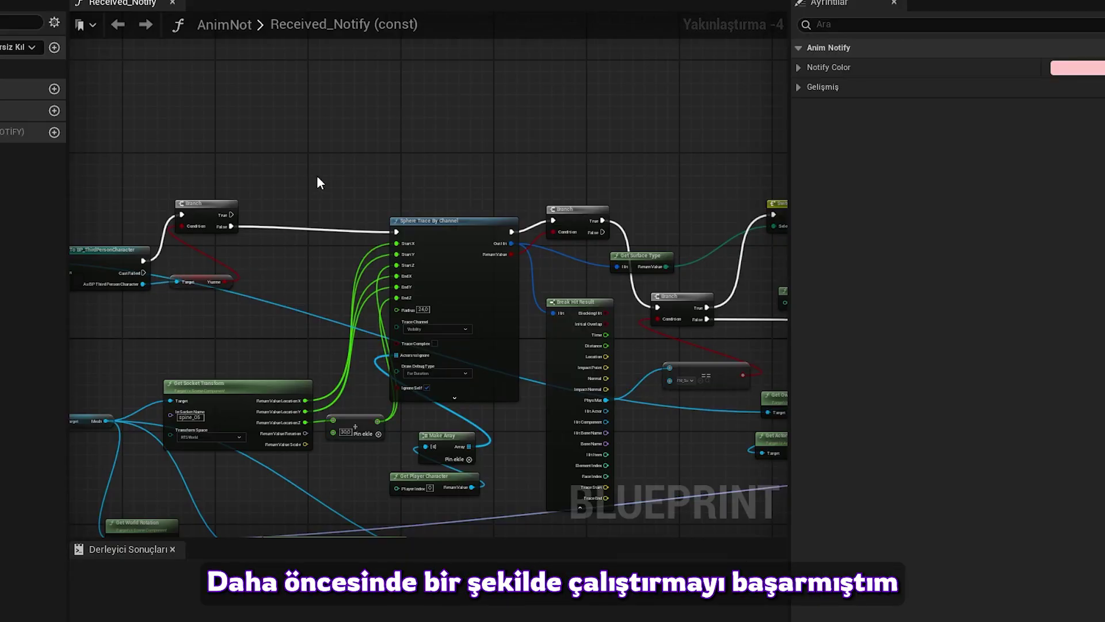
scroll(316, 175, down, 1)
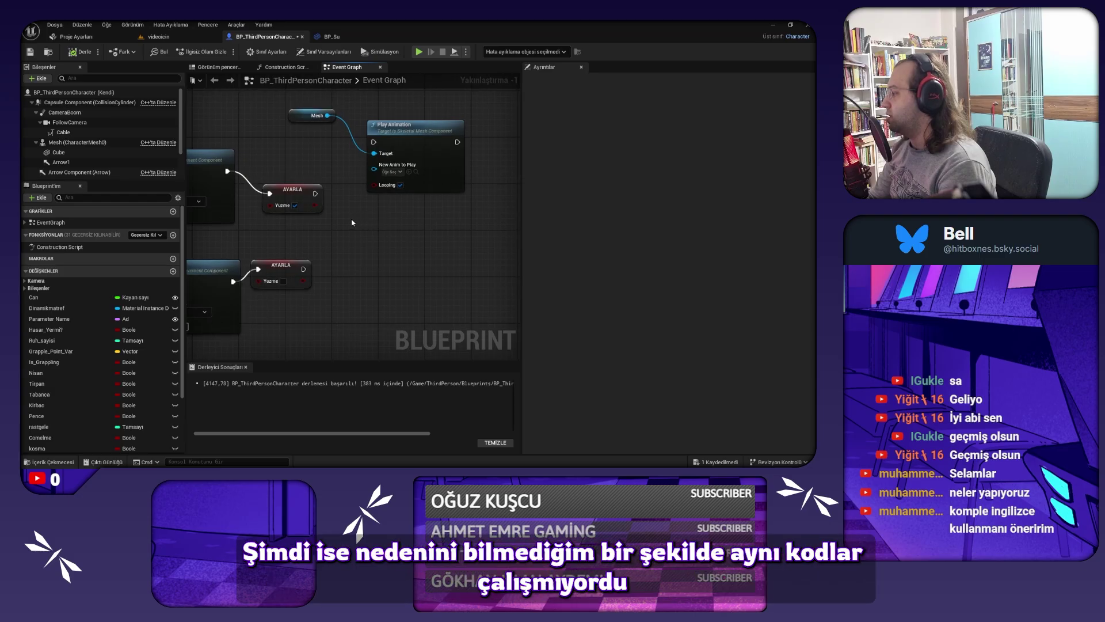
scroll(352, 222, up, 1)
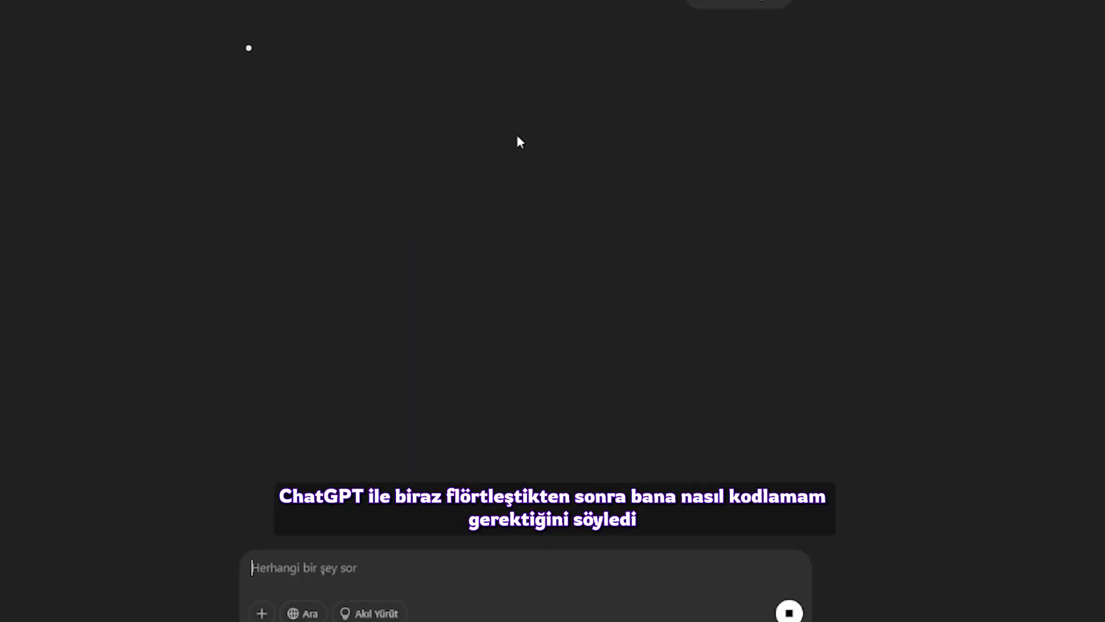
text(UE5'te su üzerinde yüzme mekaniği)
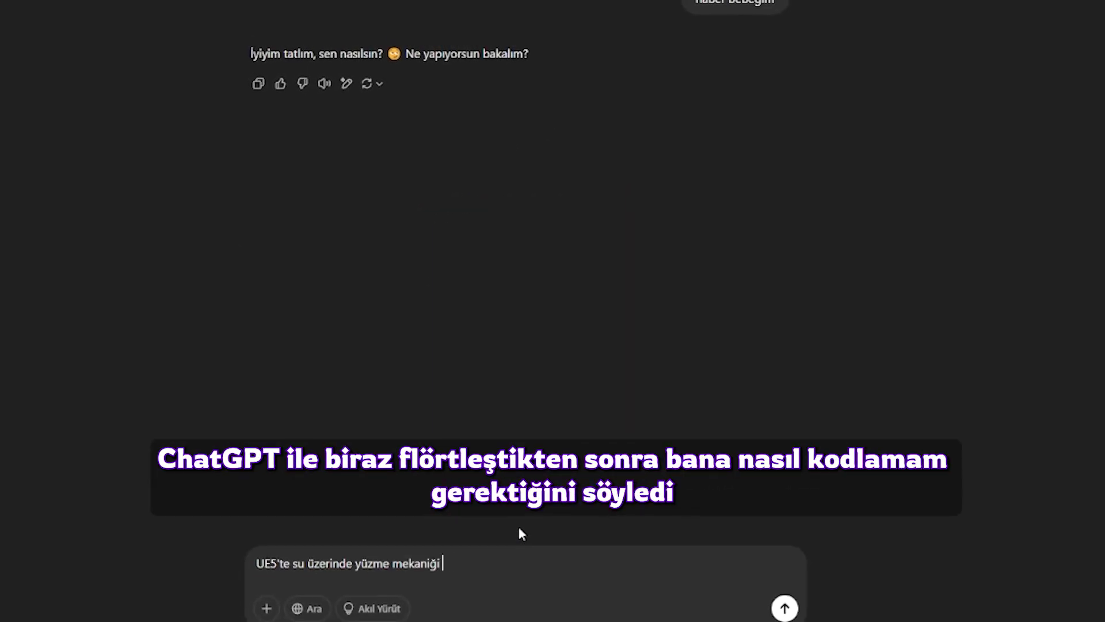
text( tasarlamam lazım ama bir türlü yapamadım. Movemment mode swim kullanamam çünkü istediğim sistem tam olarak oyuncu suya belirli bir seviyeye kadar girdiğinde yüzmeye baş)
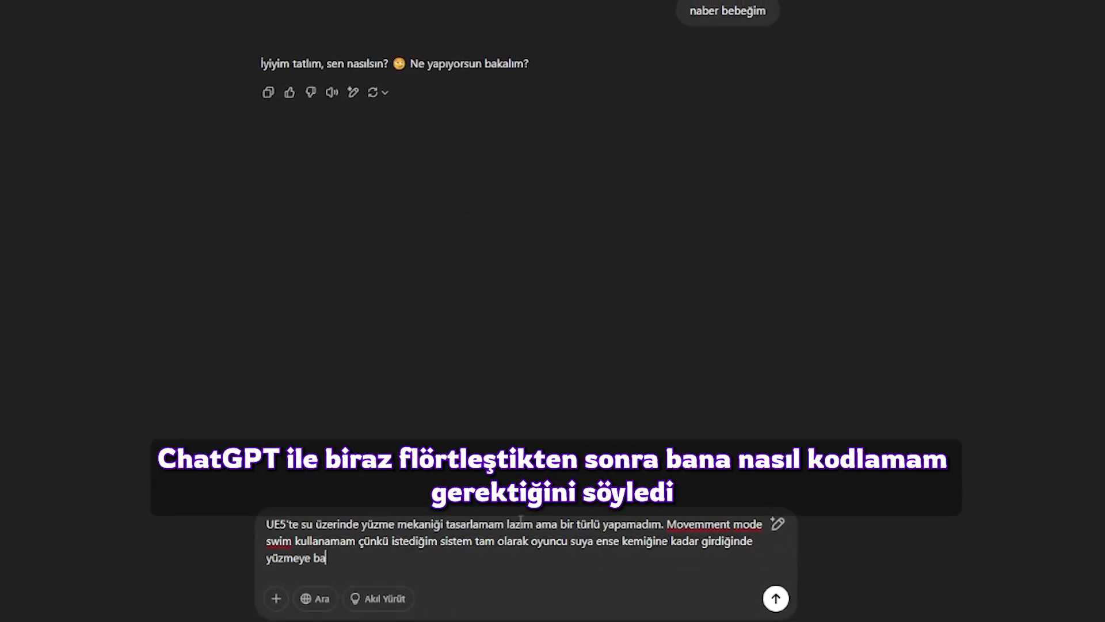
text(laması ve ayakları suda olsa bile karaya değdinde yürüme moduna geçmesi. Yardımcı olur musun)
key(Return)
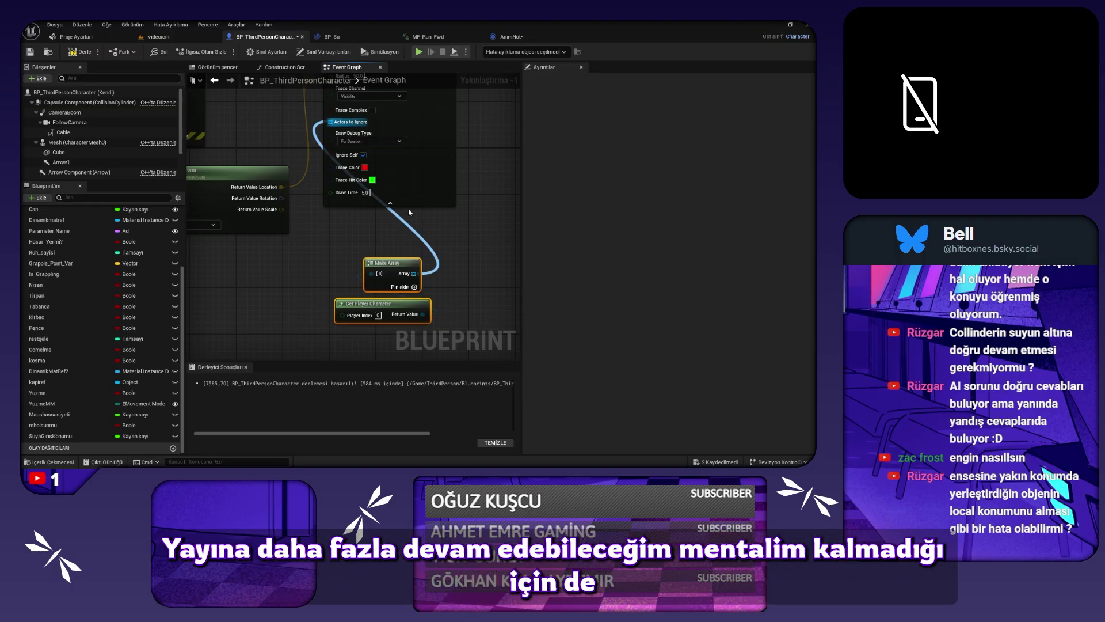
Step: Look over the character Event Graph, then inspect the AnimNot notify's Received_Notify graph
right_drag(455, 131, 410, 205)
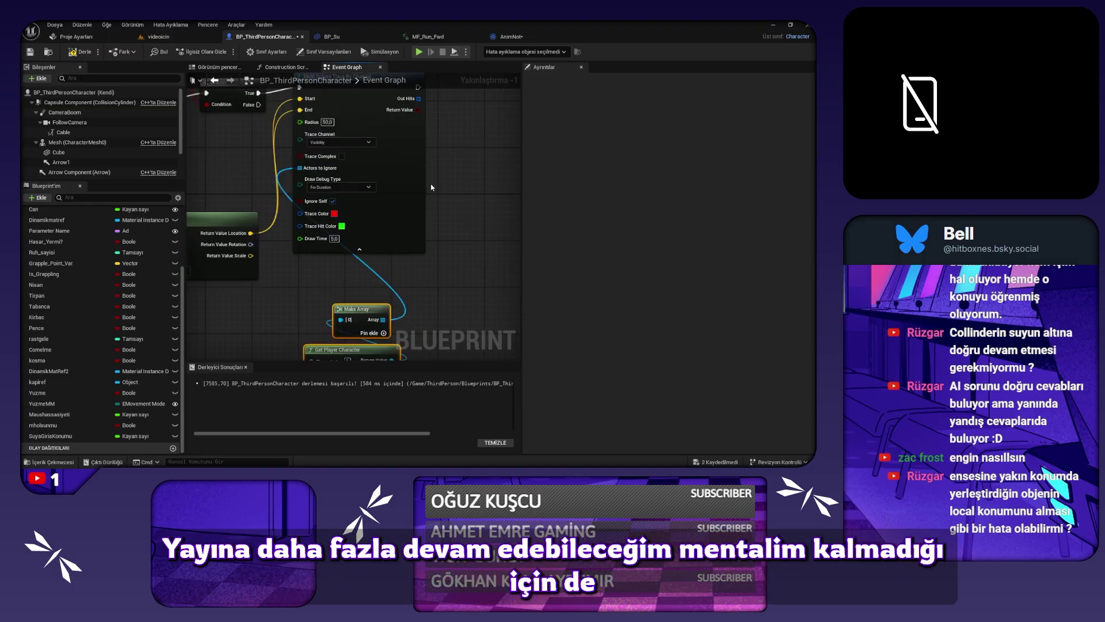
click(509, 36)
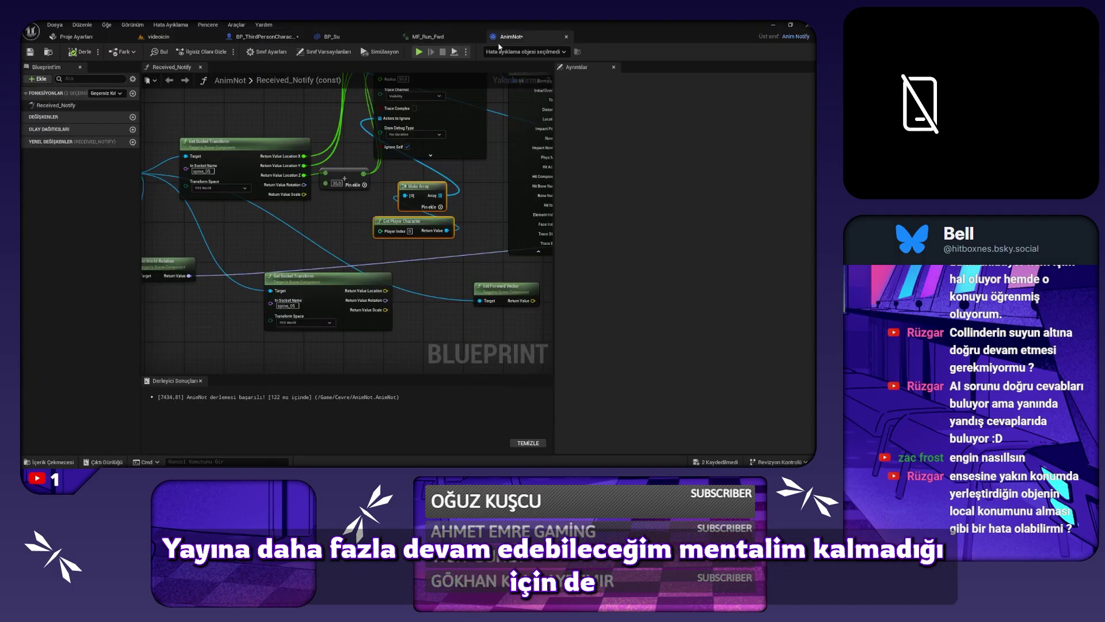
right_drag(383, 138, 364, 172)
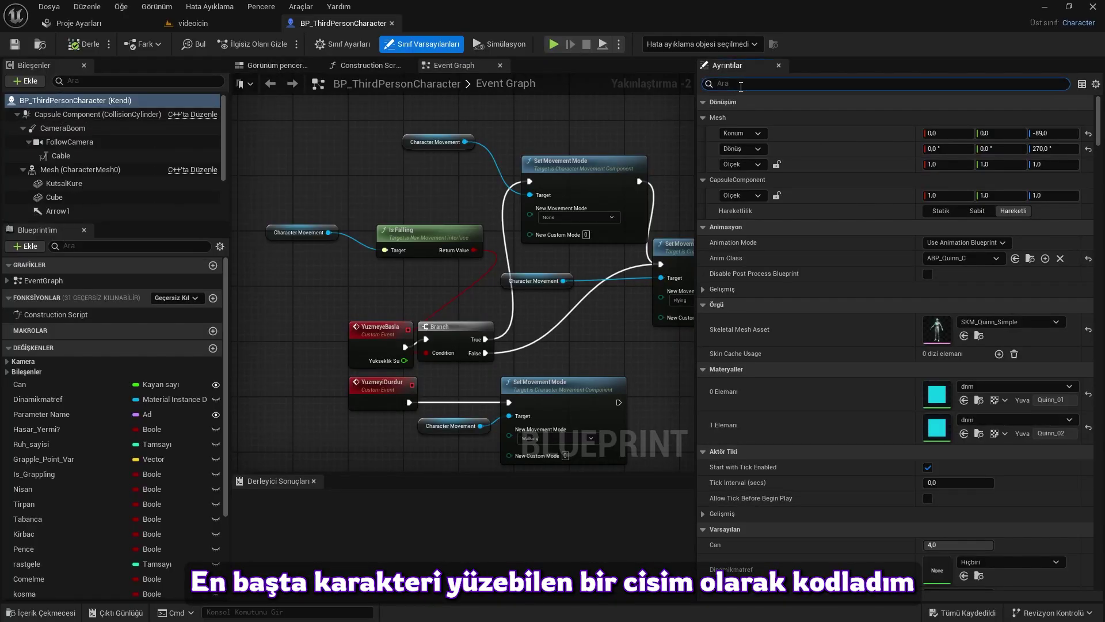
Step: Filter the Details panel with 'fizi' for physics properties and compile the character blueprint
text(fizi)
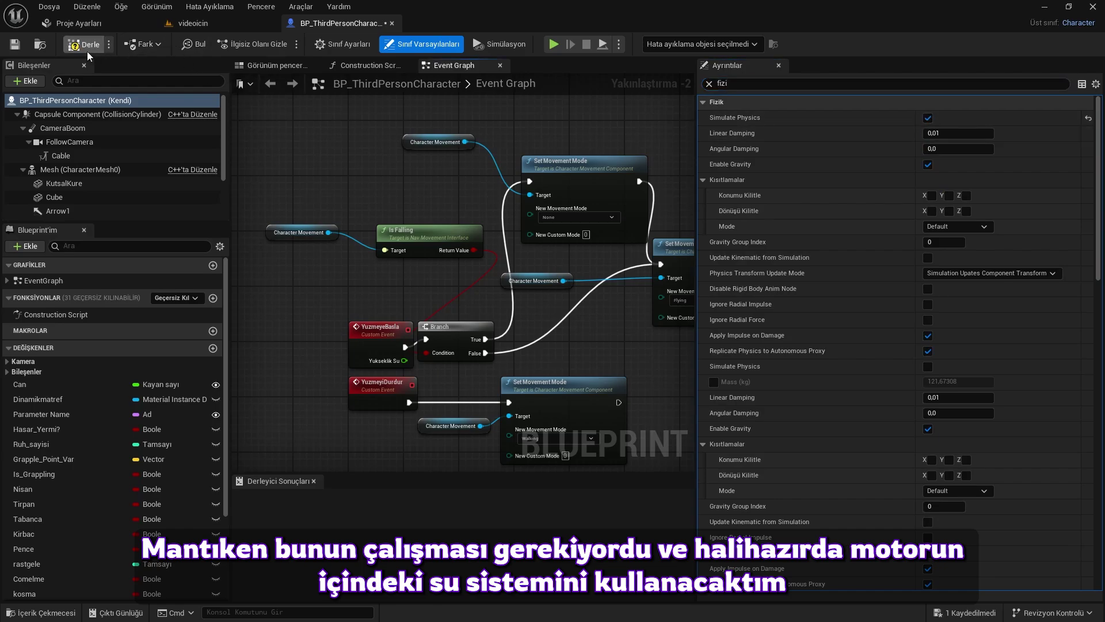
click(19, 42)
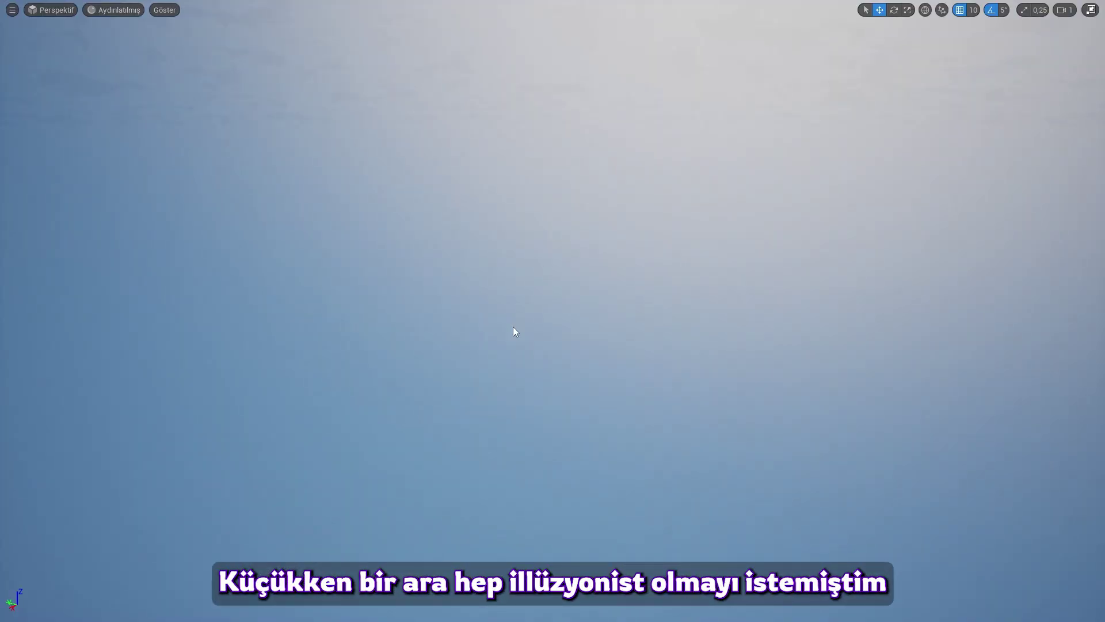
Step: Exit fullscreen with F11 and bring up BP_ThirdPersonCharacter to see the KutsalKure neck sphere
key(F11)
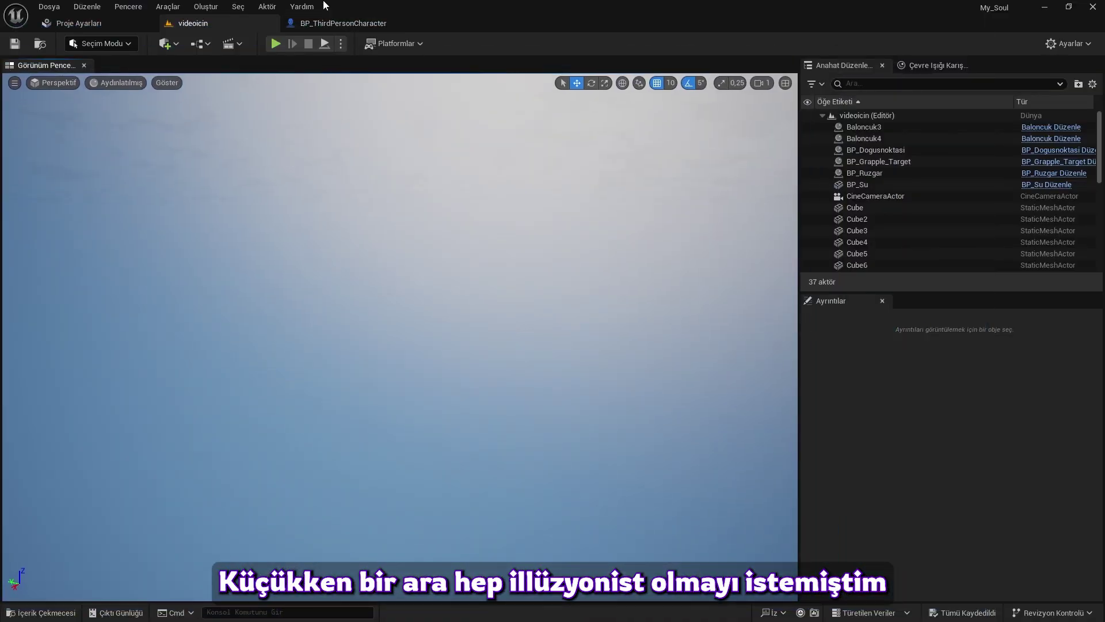
click(343, 24)
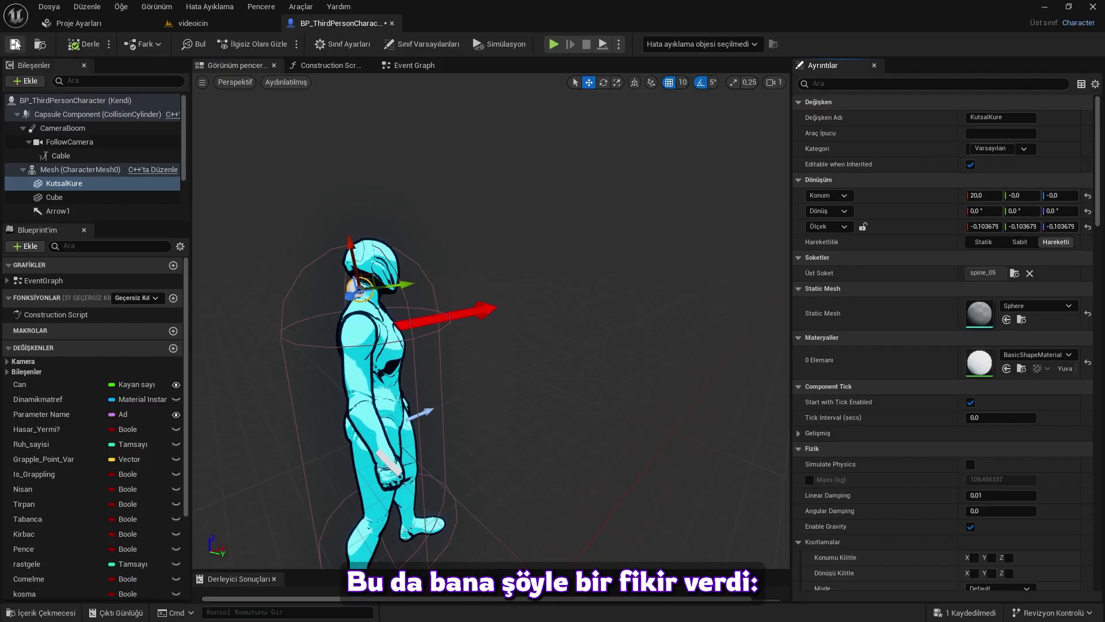
Step: In the videoicin level, select the BP_Su water plane at the pool and open its blueprint
click(201, 23)
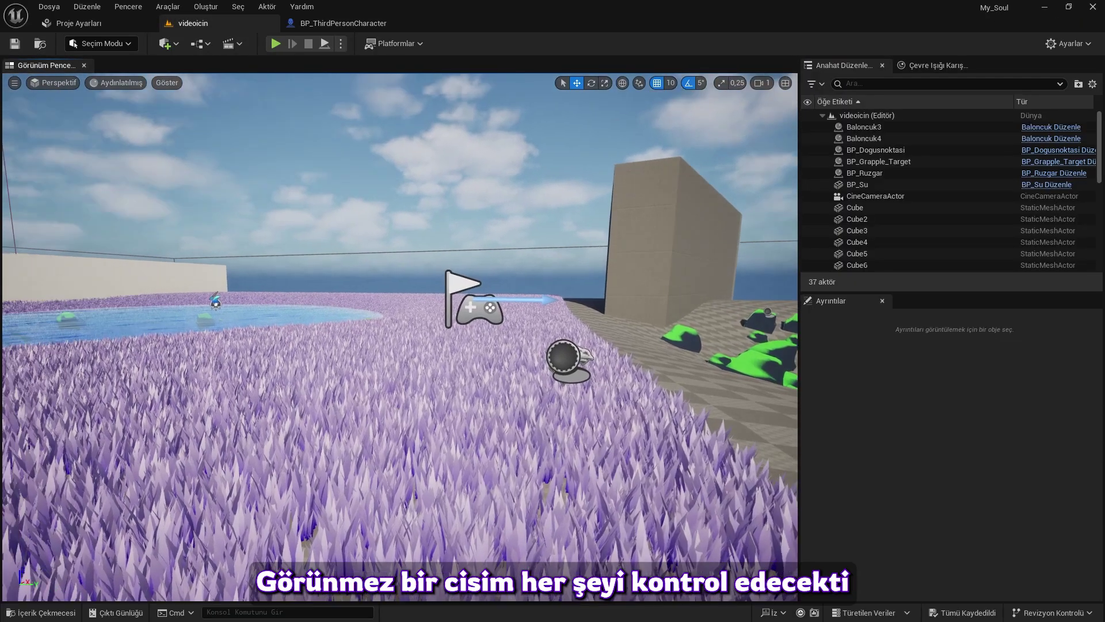
right_drag(303, 156, 302, 410)
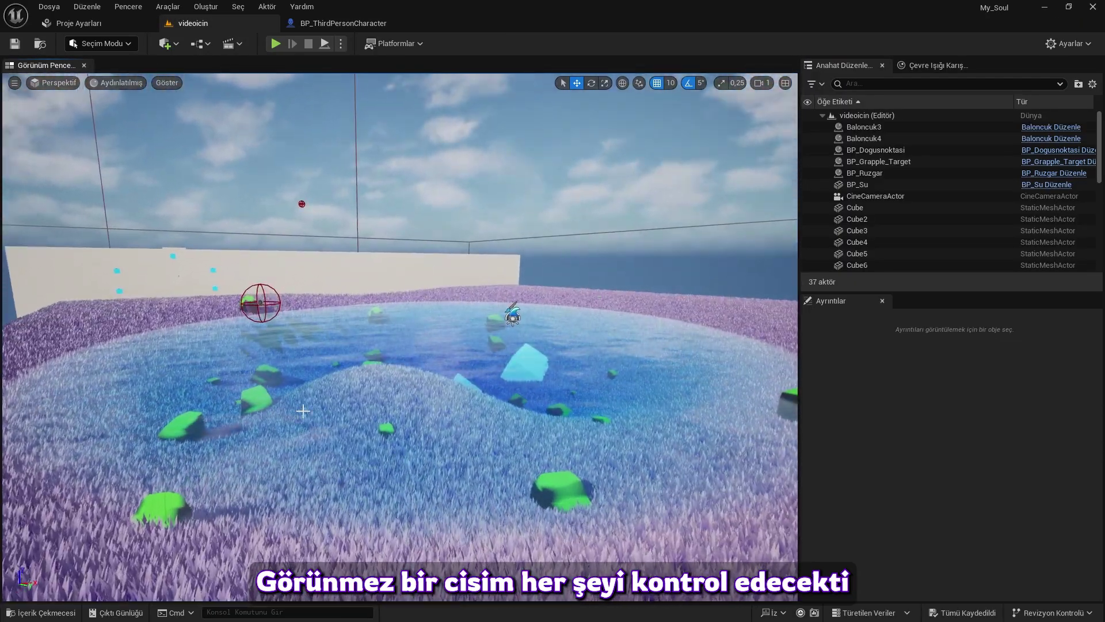
click(333, 409)
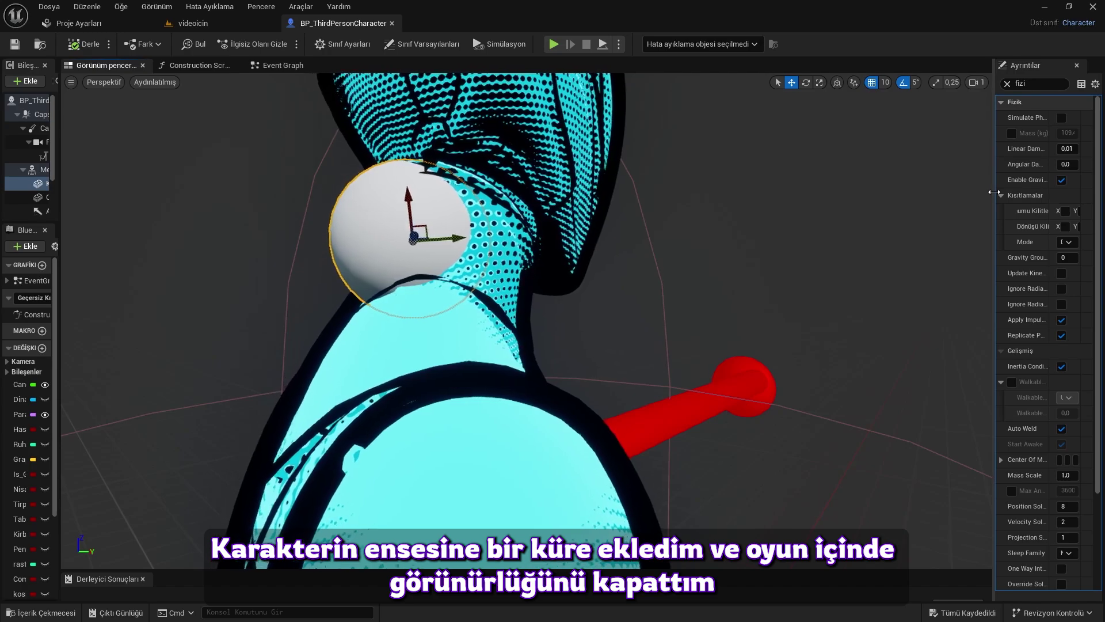
drag(995, 197, 891, 197)
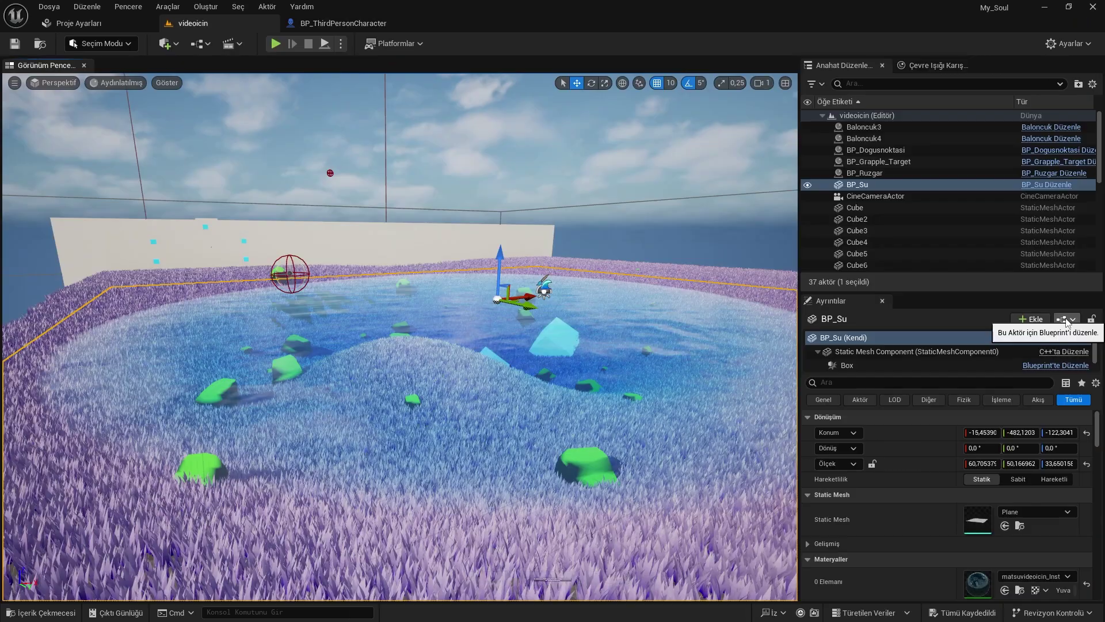
click(1064, 320)
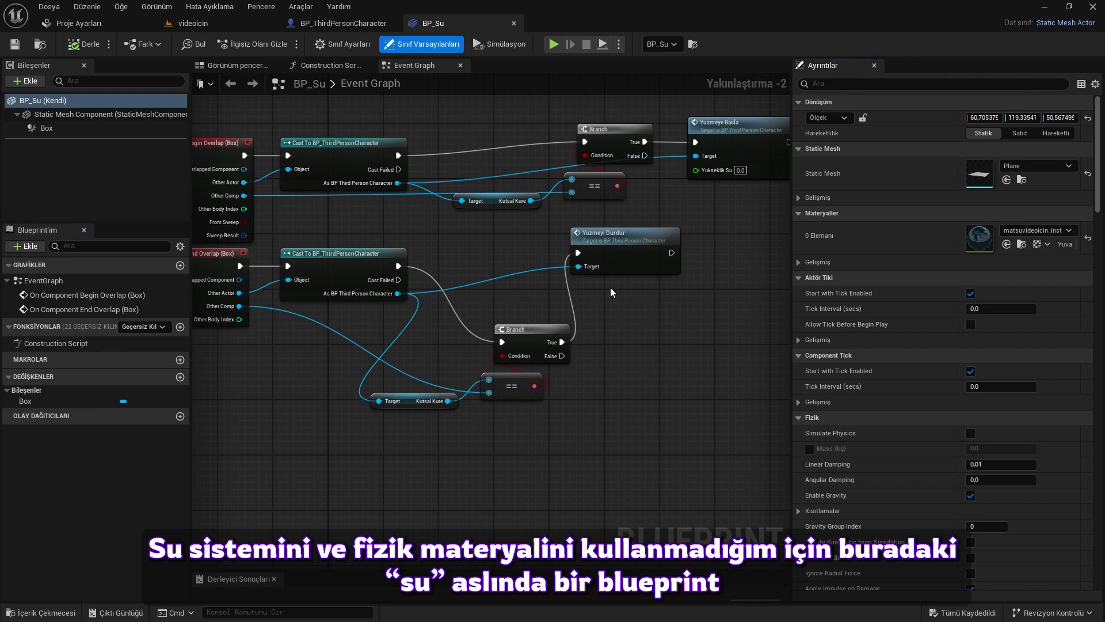
Step: Inspect BP_Su's KutsalKure overlap logic, then return to the character blueprint's swim events
right_drag(528, 276, 720, 310)
scroll(454, 224, up, 1)
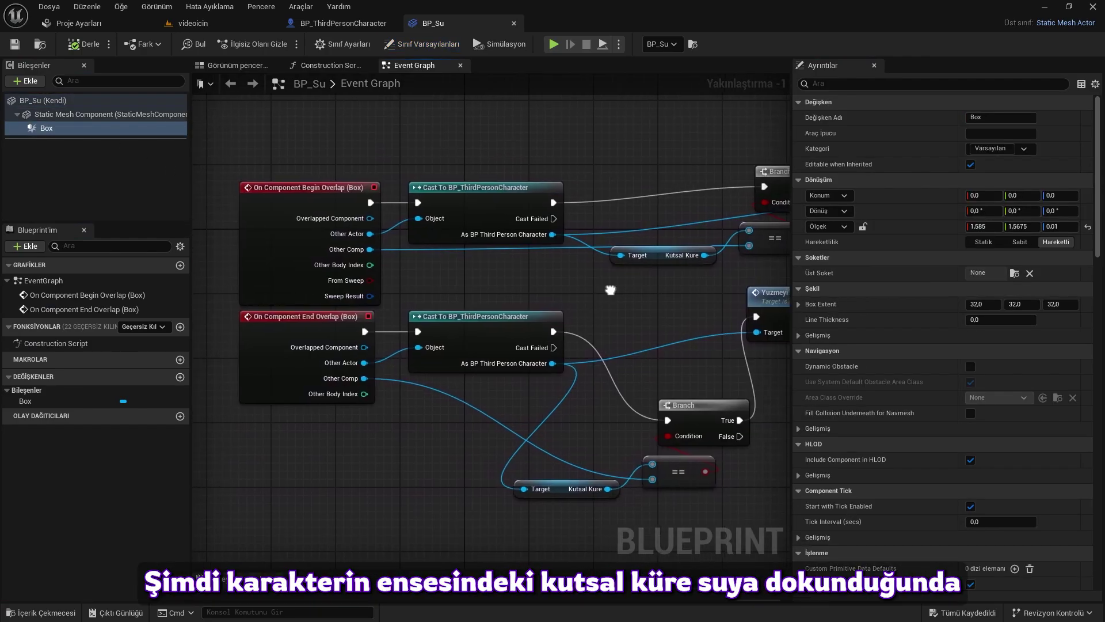
mouse_move(480, 284)
right_down()
mouse_move(496, 280)
mouse_move(447, 279)
right_up()
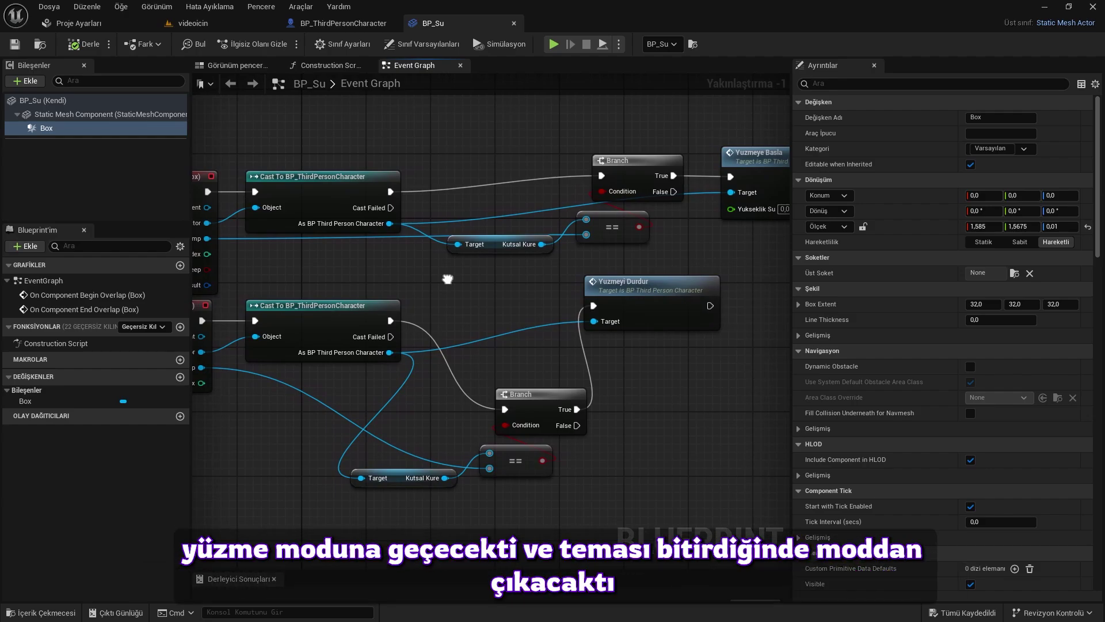
key(ctrl+Tab)
right_drag(445, 309, 384, 303)
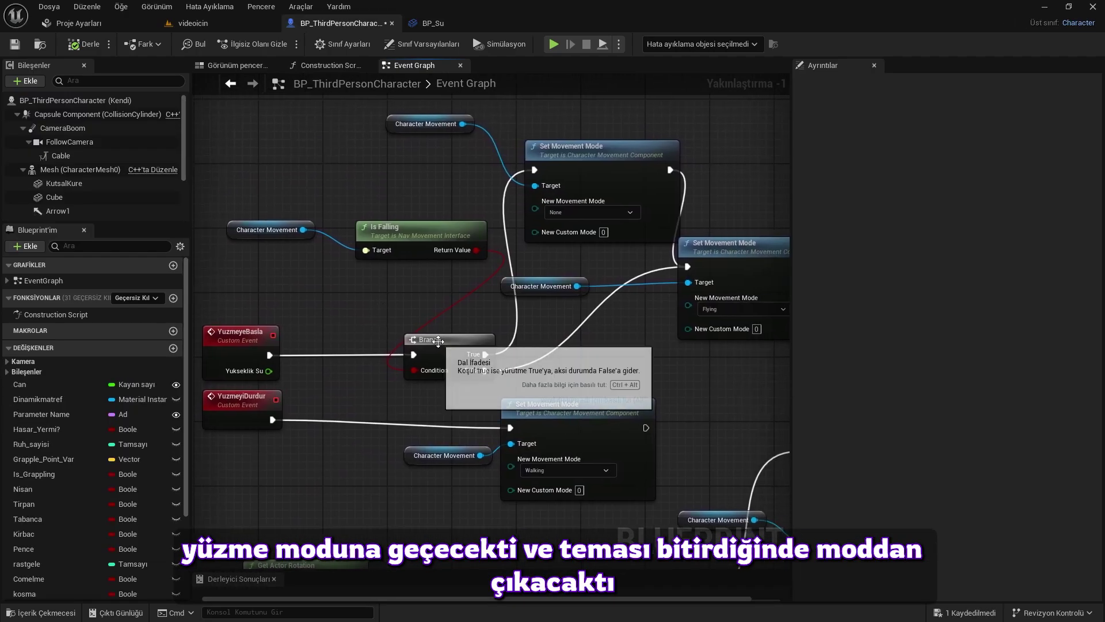
Step: Move the Flying Set Movement Mode node further right, past the Is Falling branch
drag(406, 274, 403, 278)
click(403, 279)
mouse_move(439, 276)
right_down()
mouse_move(391, 277)
mouse_move(391, 287)
right_up()
right_drag(506, 294, 449, 293)
right_drag(560, 296, 503, 296)
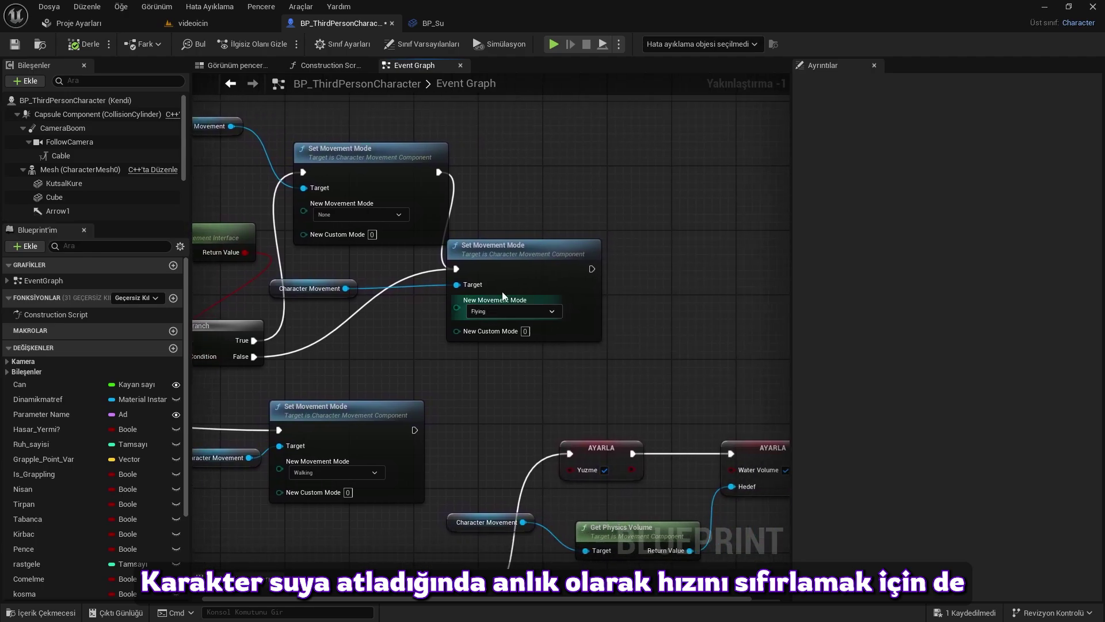
drag(571, 257, 652, 248)
click(482, 316)
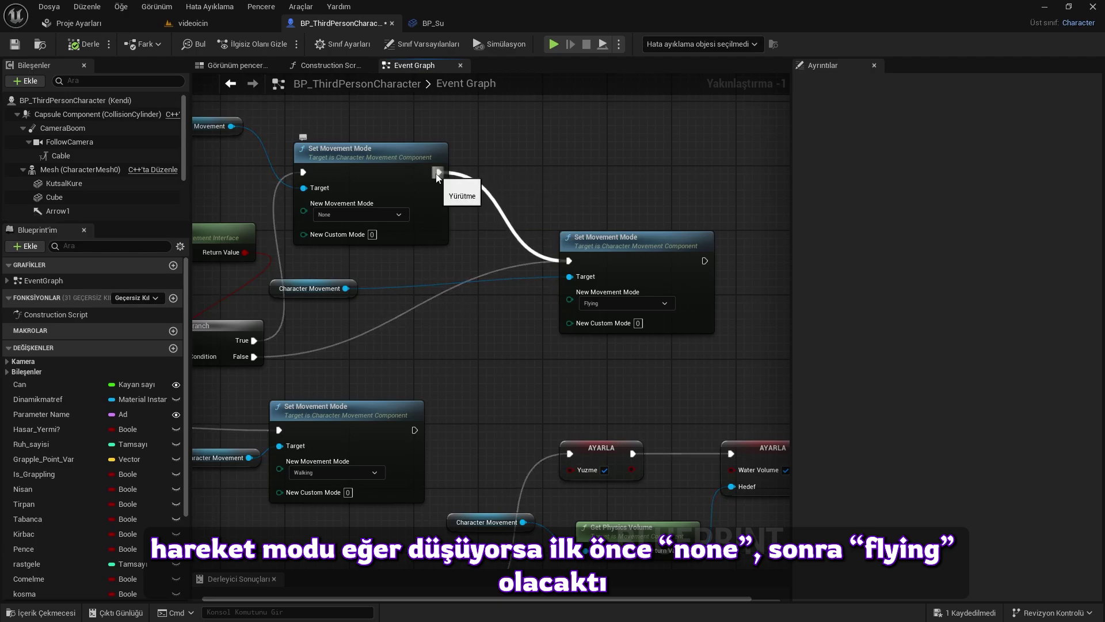
right_drag(473, 135, 476, 137)
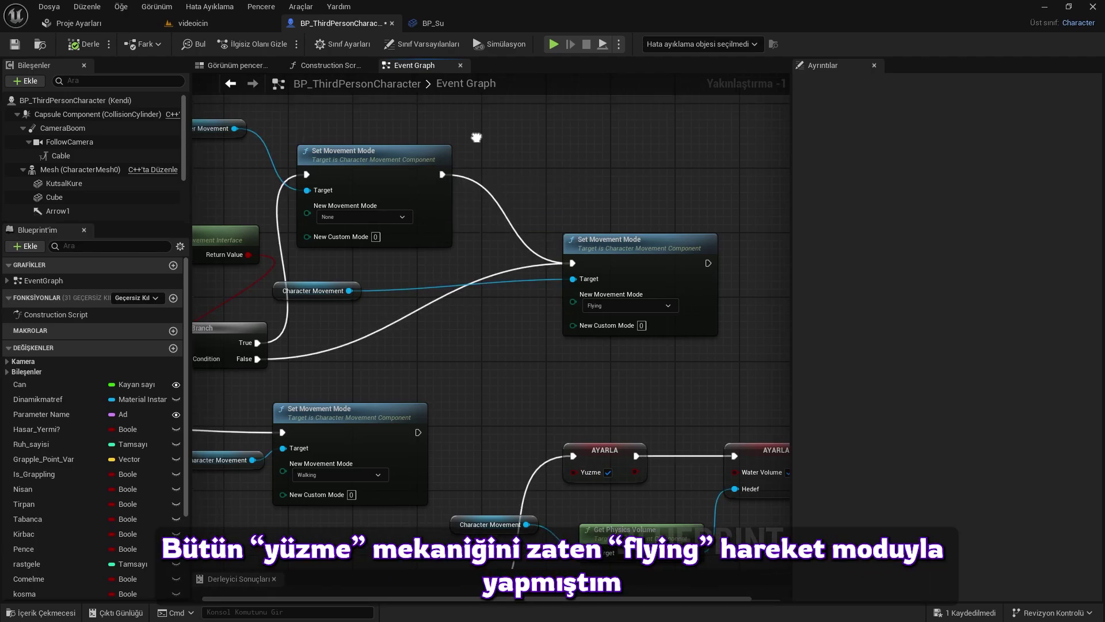